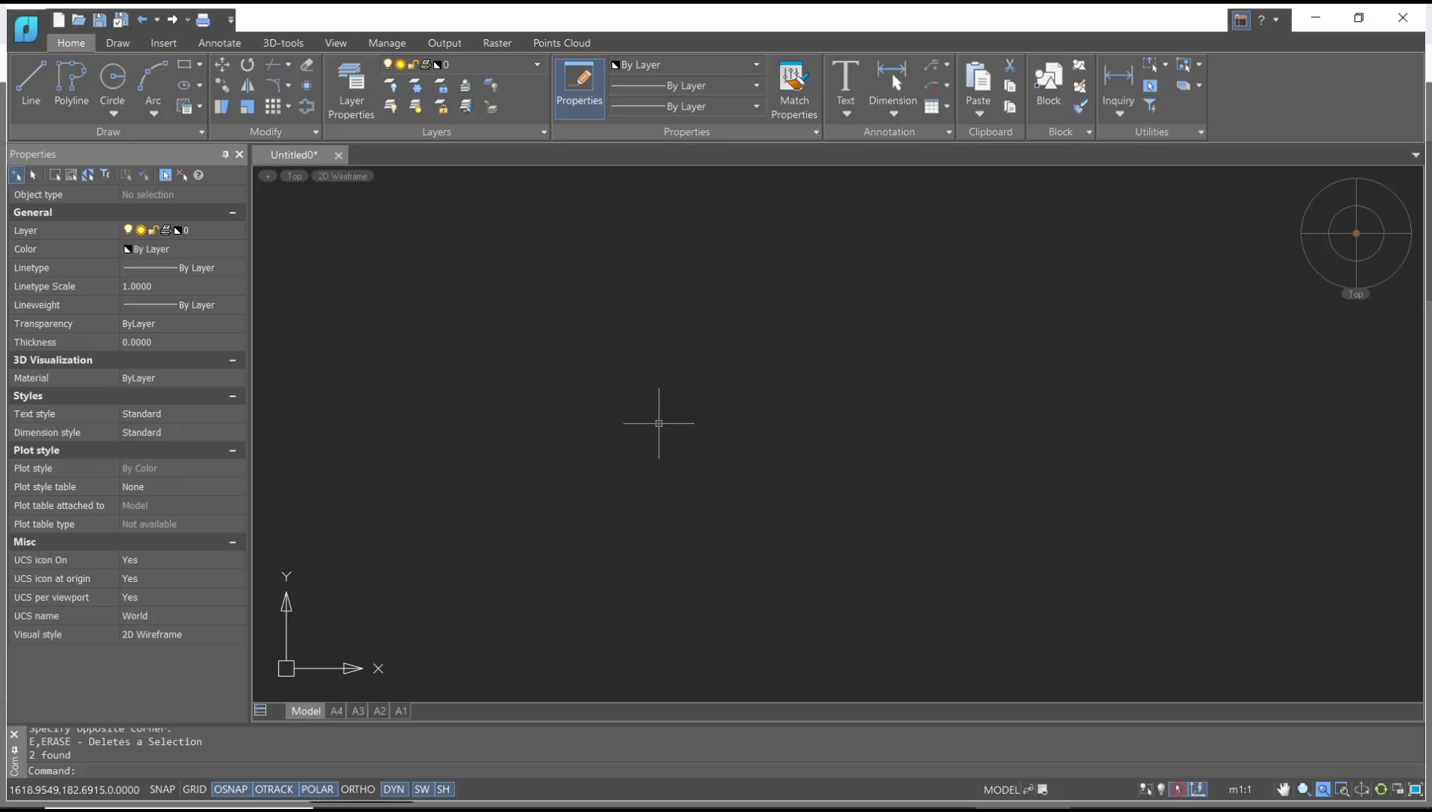
{"action": "type", "text": "spline"}
Draw a four-point wave spline from lower left through a peak and trough to upper right, accepting default tangents
{"action": "key", "text": "Return"}
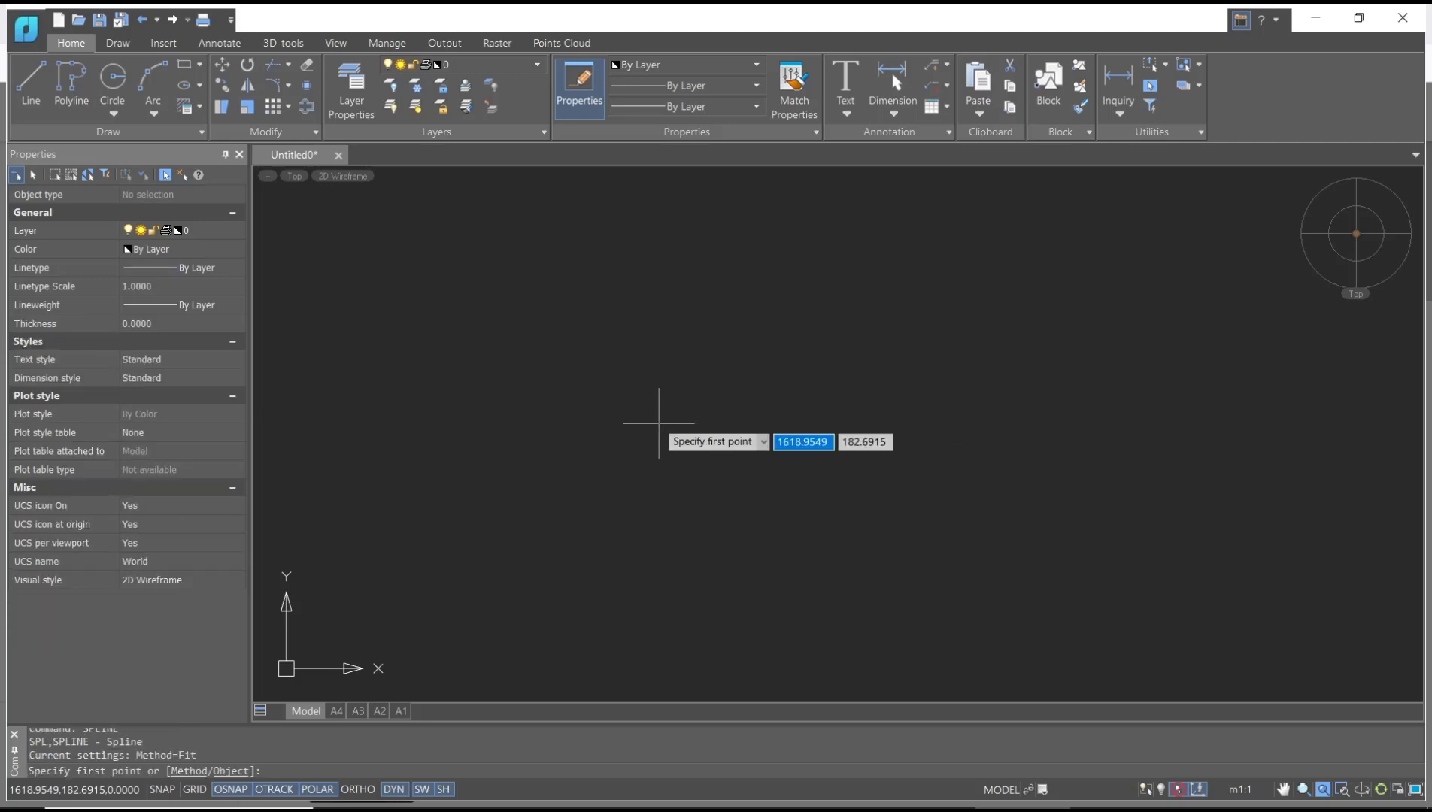
{"action": "left_click", "coordinate": [453, 512]}
{"action": "left_click", "coordinate": [616, 336]}
{"action": "left_click", "coordinate": [775, 524]}
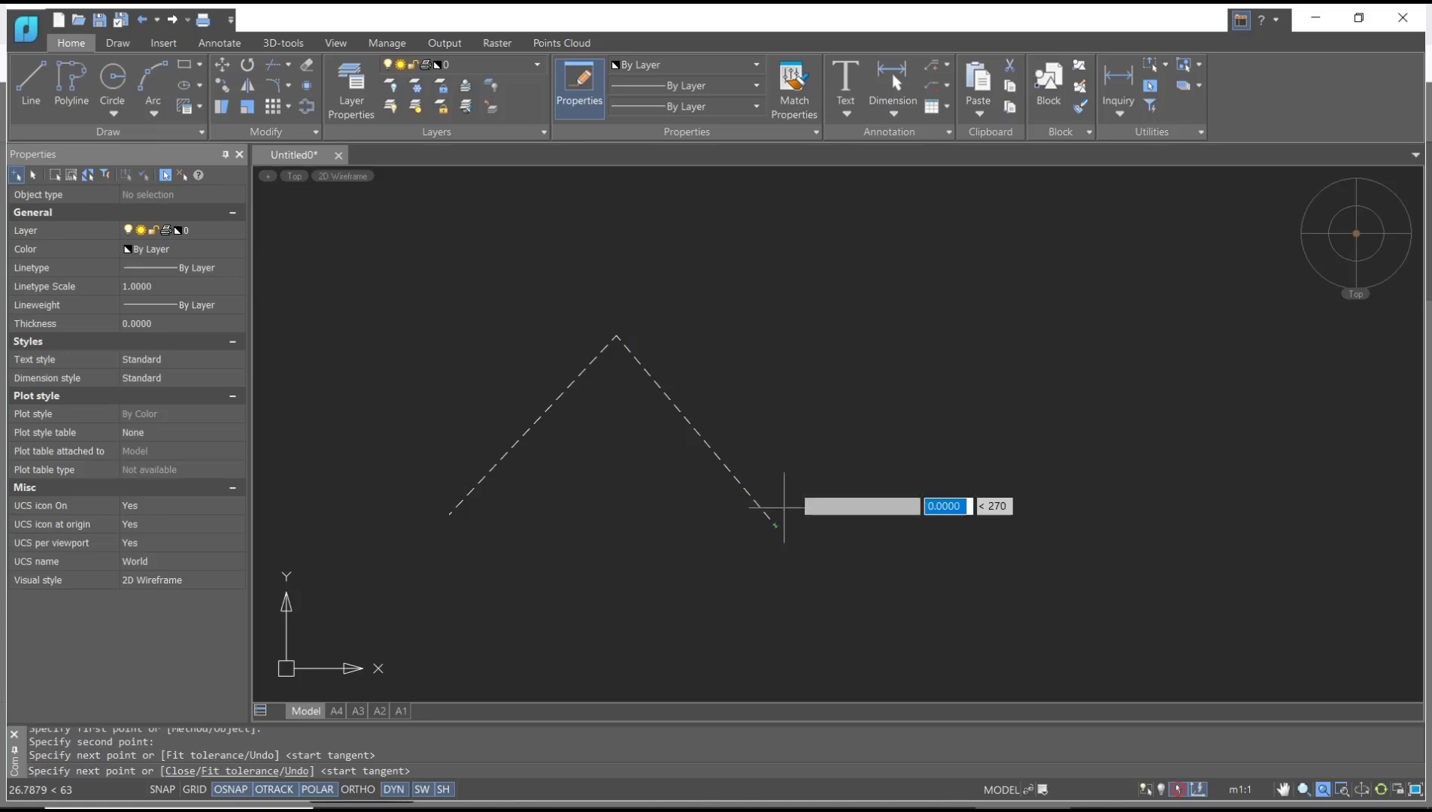
{"action": "left_click", "coordinate": [982, 327]}
{"action": "key", "text": "Return"}
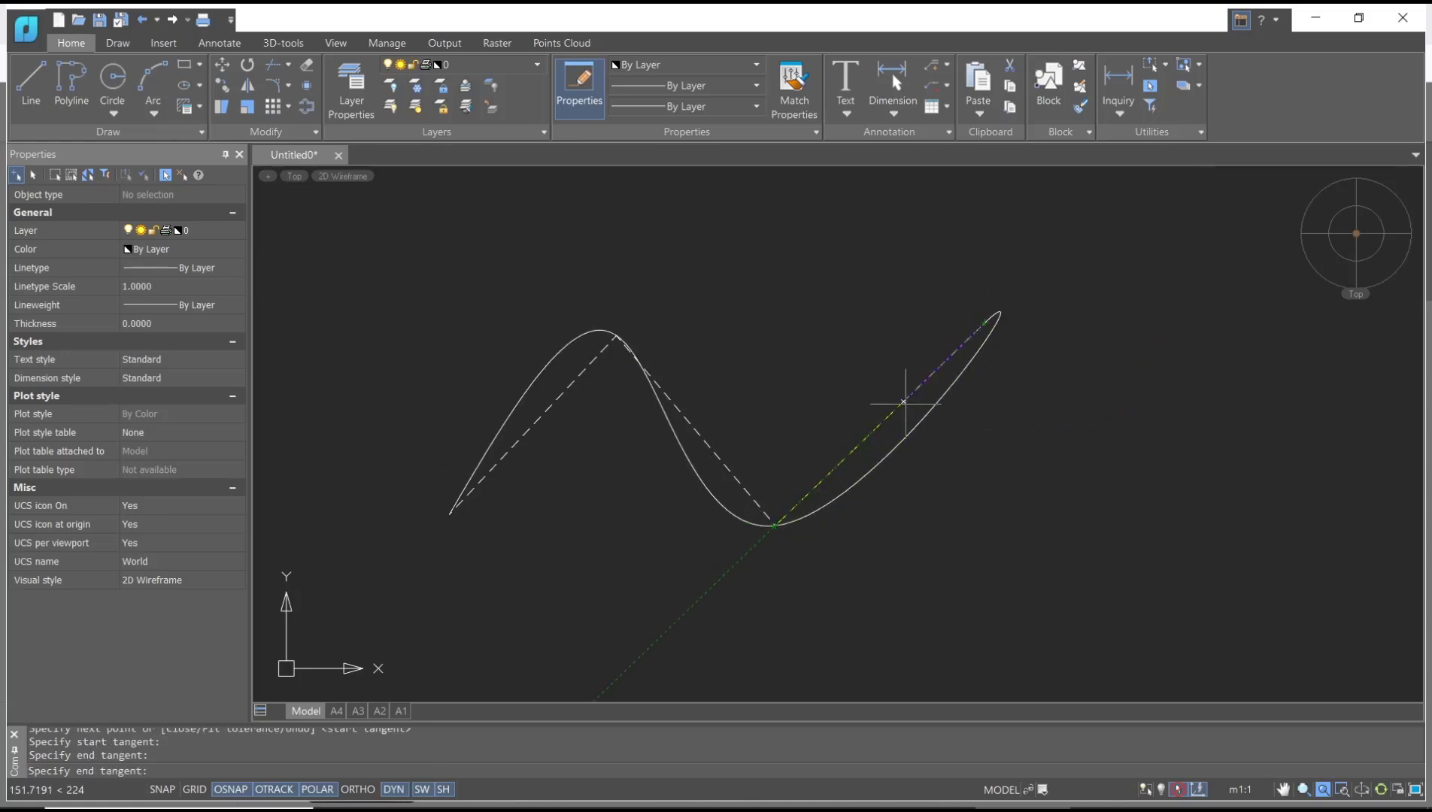
{"action": "key", "text": "Return"}
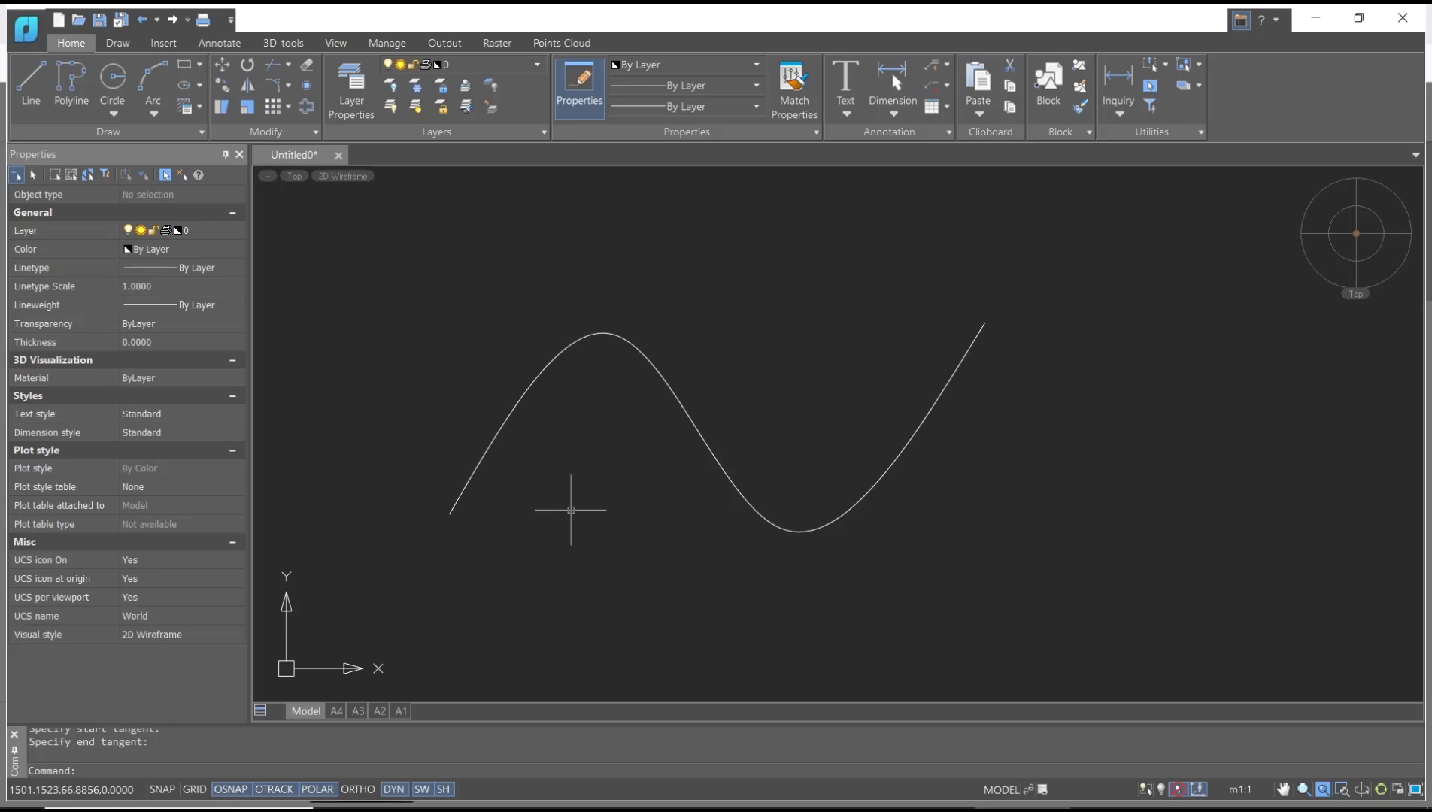
{"action": "type", "text": "offs"}
{"action": "type", "text": "et"}
Offset the spline by 10 units to create a parallel copy above it
{"action": "key", "text": "Return"}
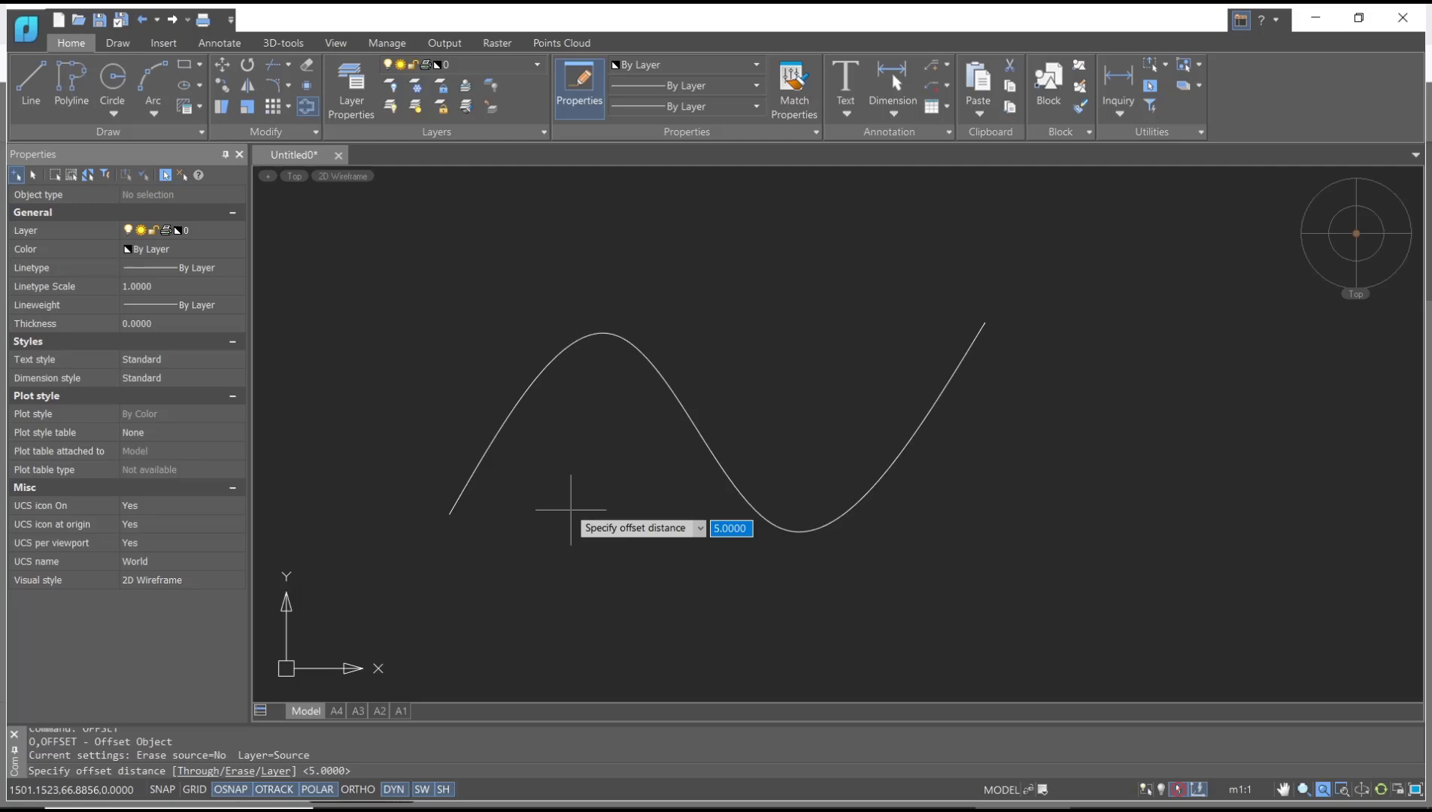
{"action": "type", "text": " 10"}
{"action": "key", "text": "Return"}
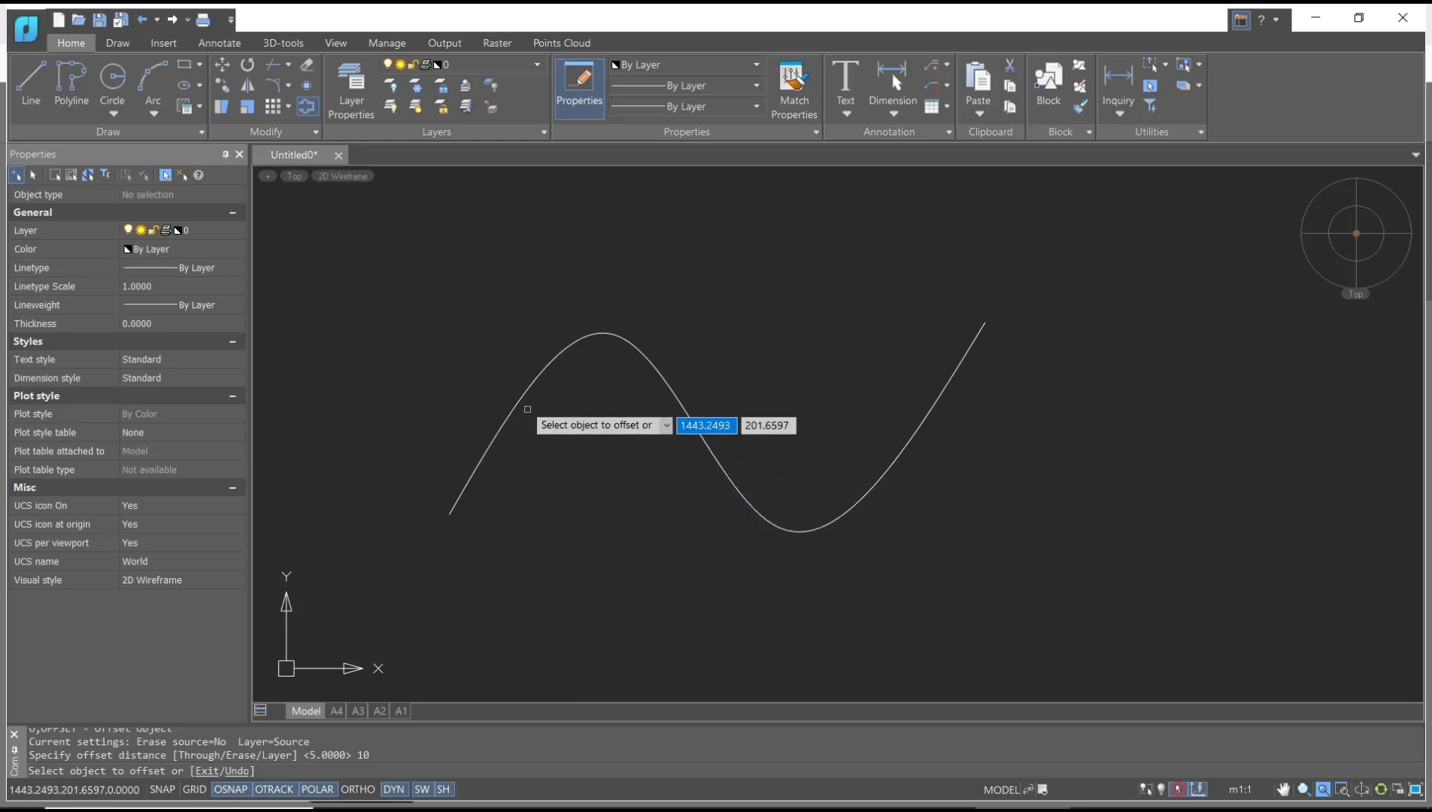
{"action": "left_click", "coordinate": [524, 397]}
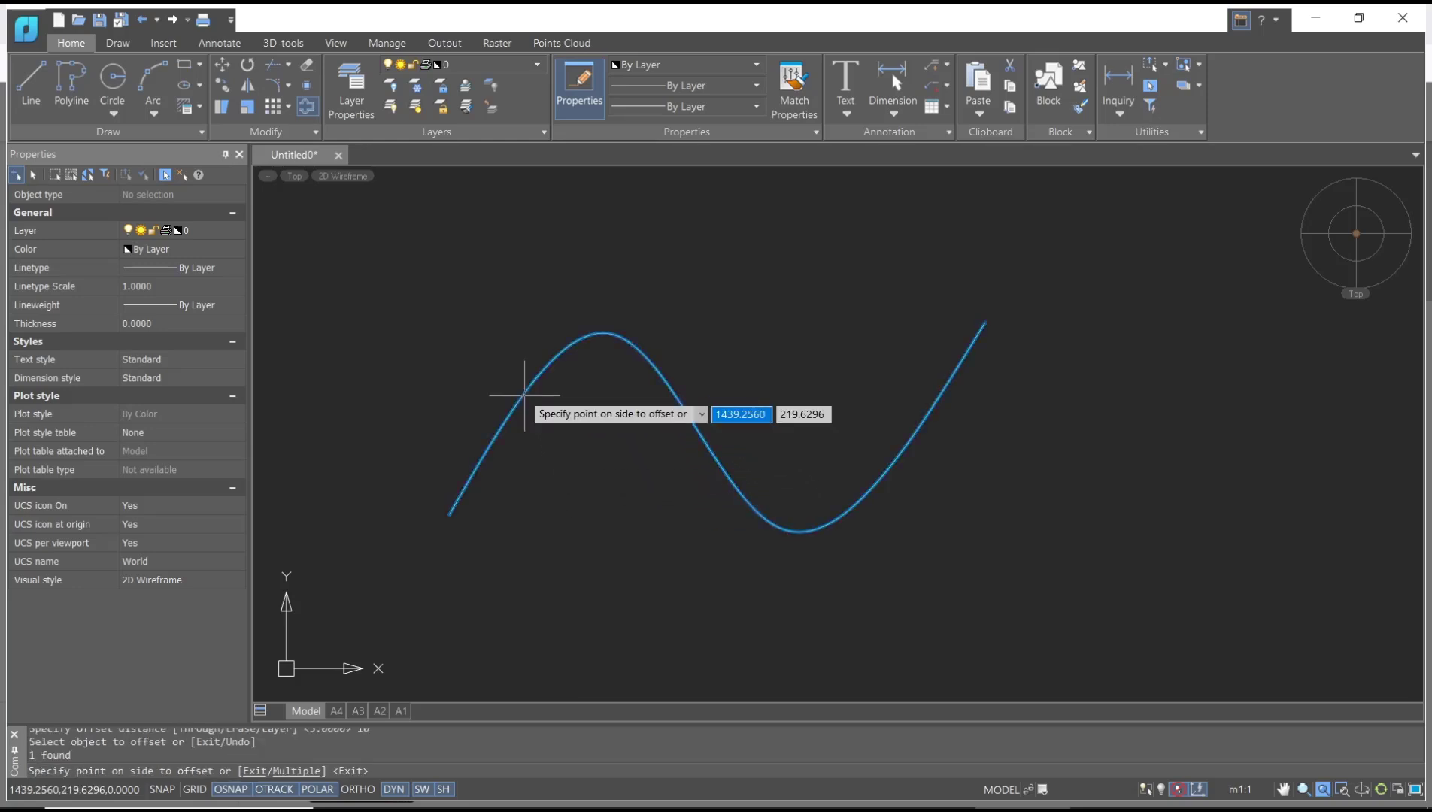
{"action": "left_click", "coordinate": [525, 293]}
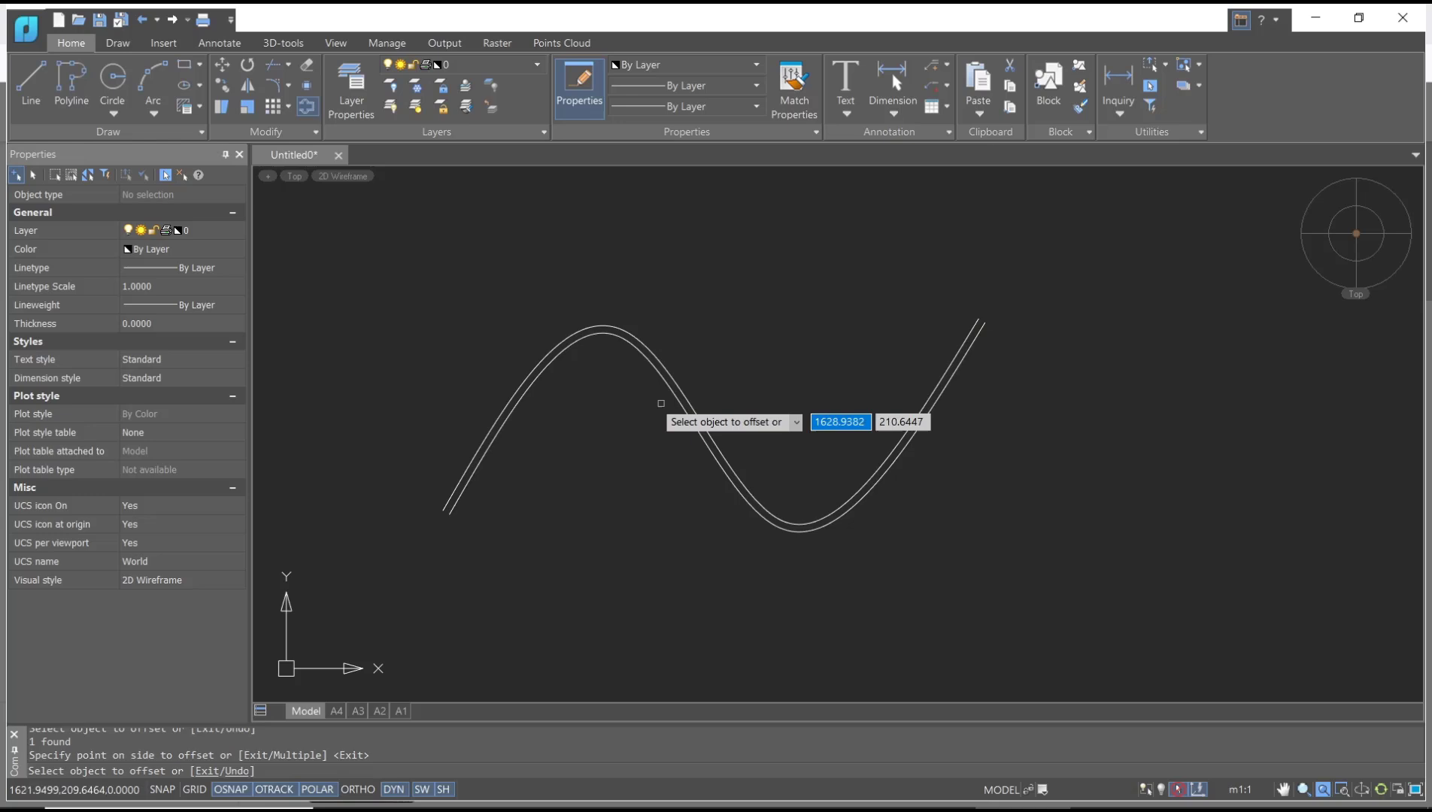
{"action": "scroll", "coordinate": [615, 361], "scroll_direction": "up", "scroll_amount": 1}
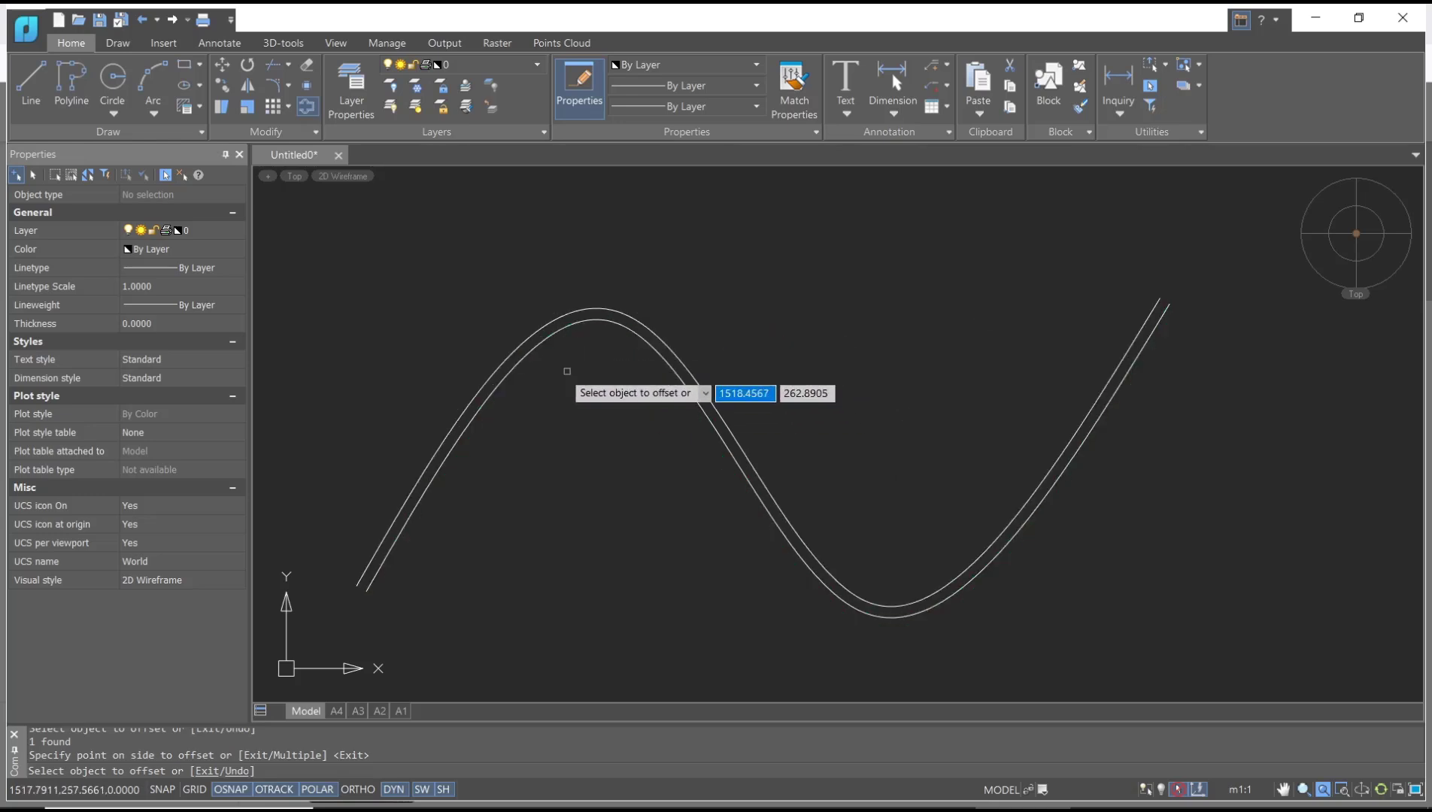
Offset the original spline by 20 units to create a parallel copy below it
{"action": "key", "text": "Escape"}
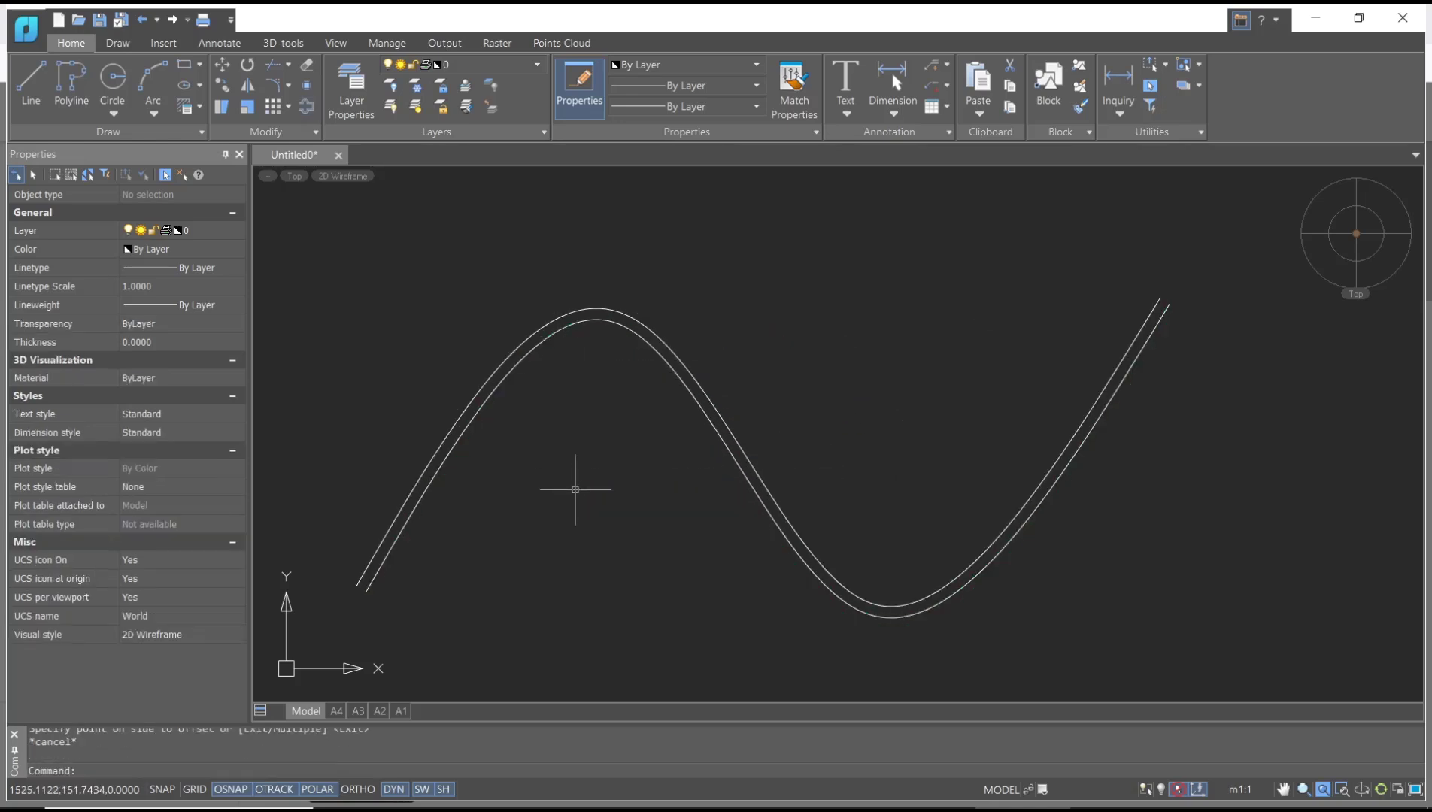
{"action": "type", "text": "offset"}
{"action": "key", "text": "Return"}
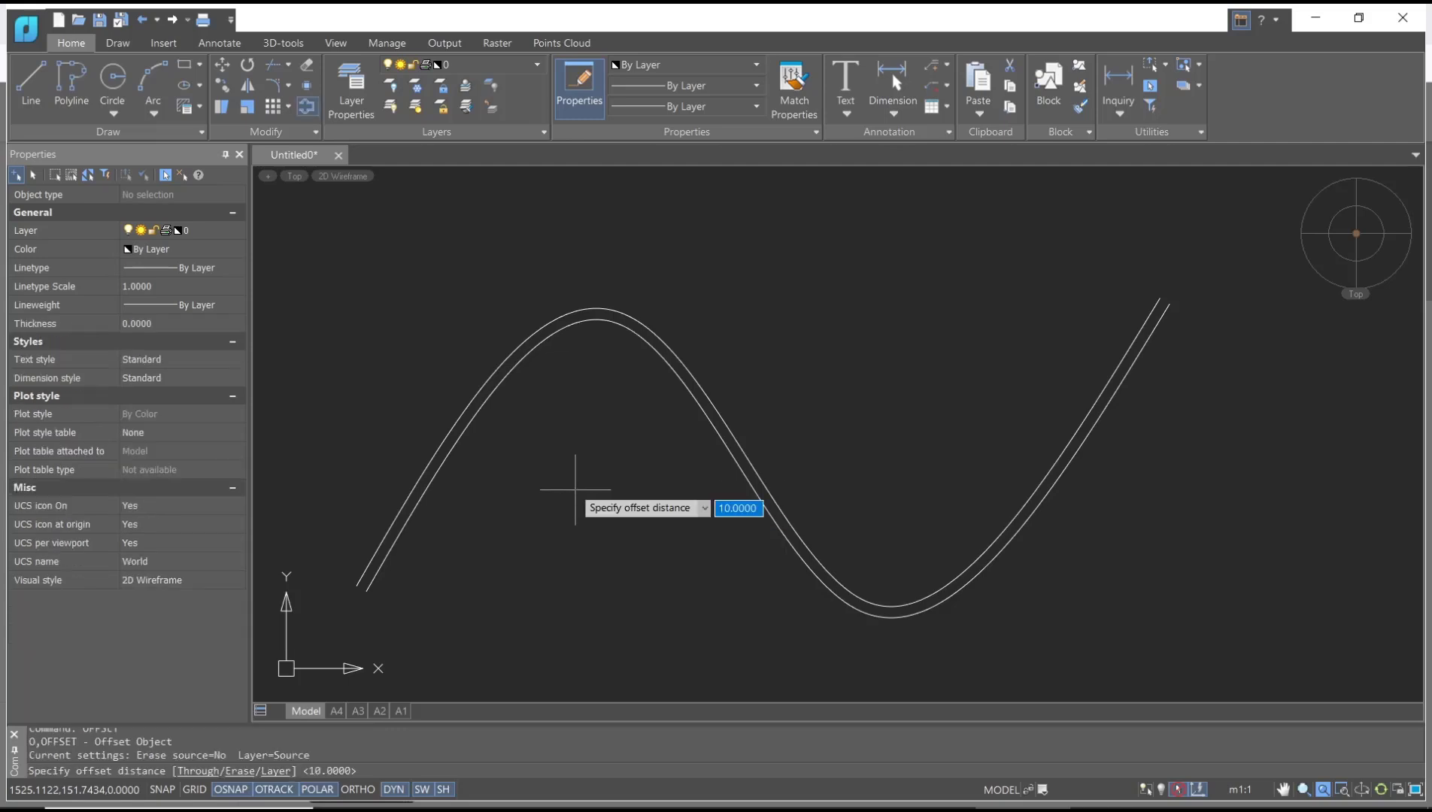
{"action": "type", "text": "2"}
{"action": "type", "text": "0"}
{"action": "key", "text": "Return"}
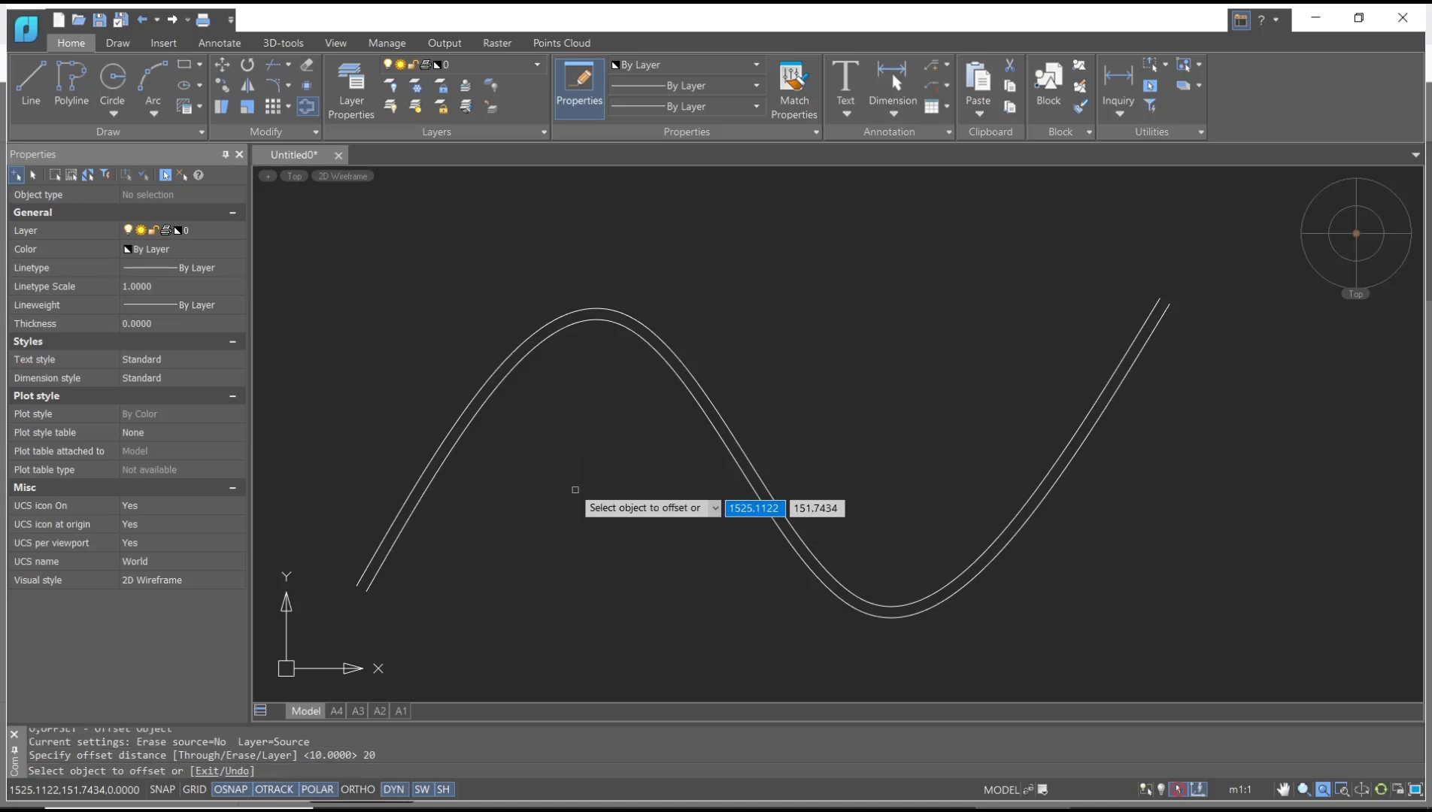
{"action": "left_click", "coordinate": [523, 358]}
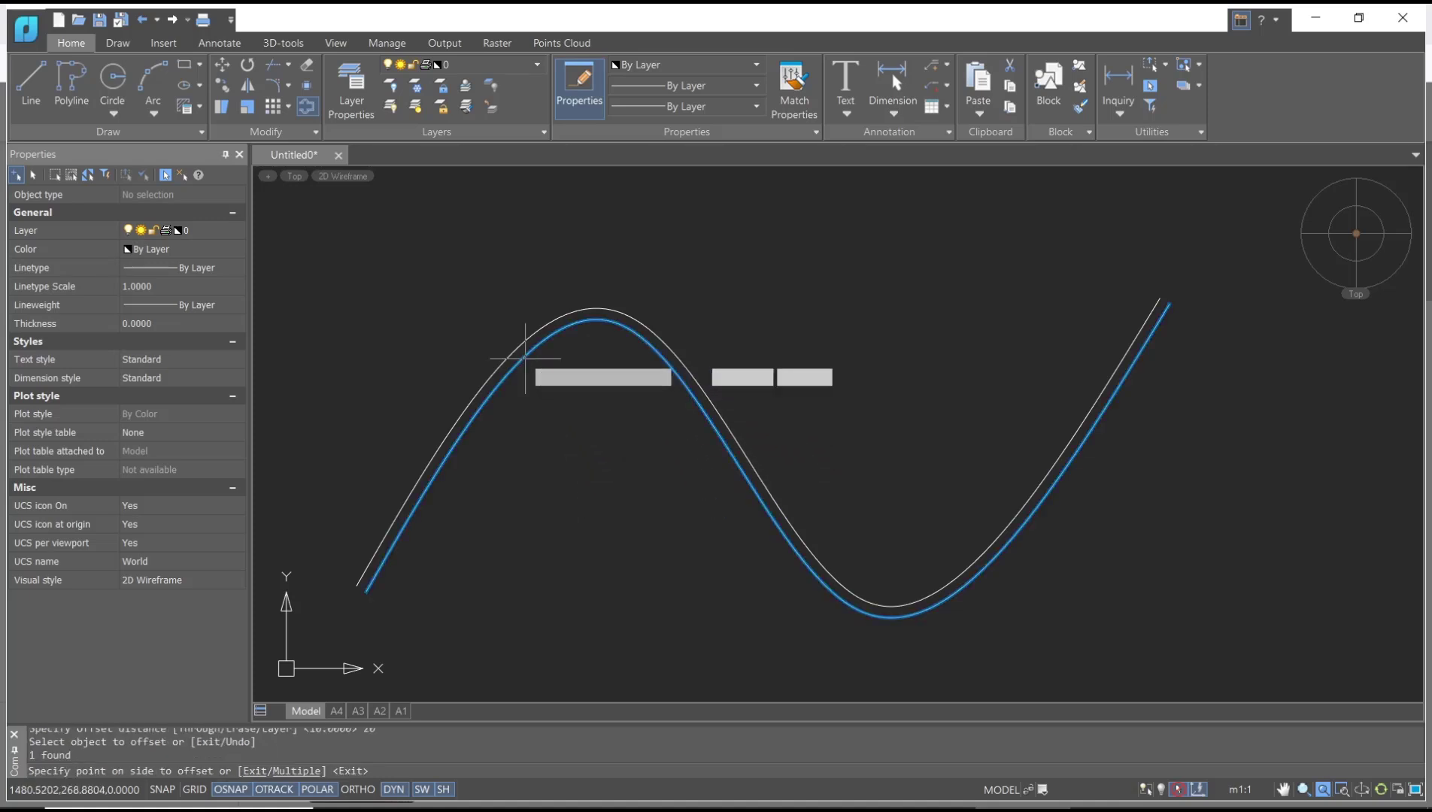
{"action": "left_click", "coordinate": [548, 523]}
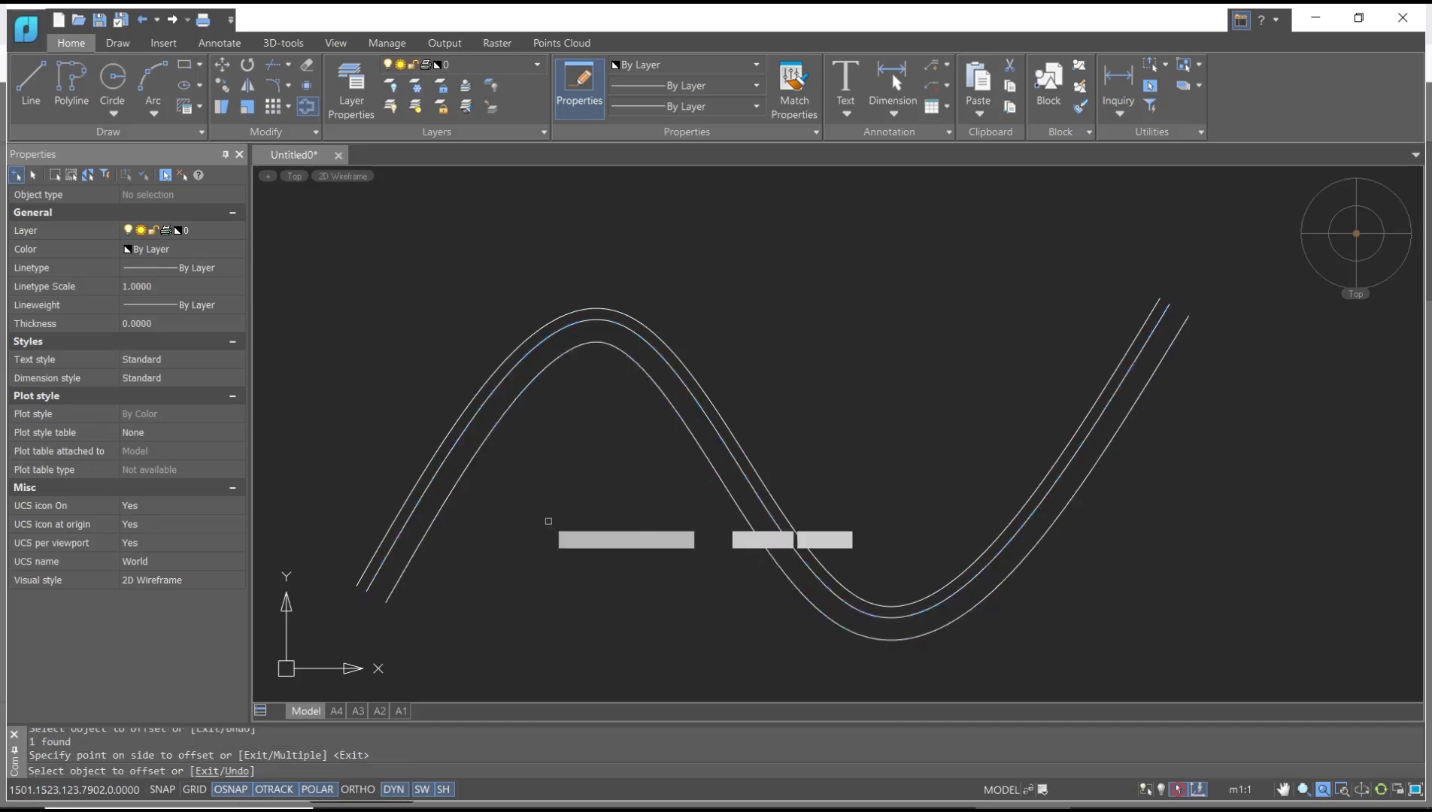